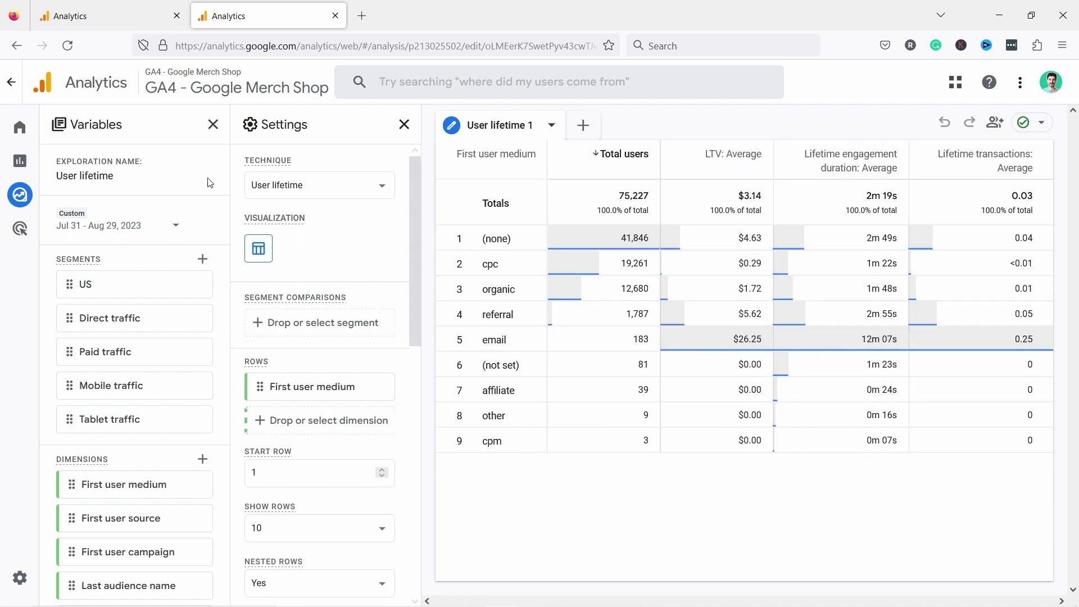
Page through the GA4 exploration templates and return to the User lifetime exploration
click(107, 16)
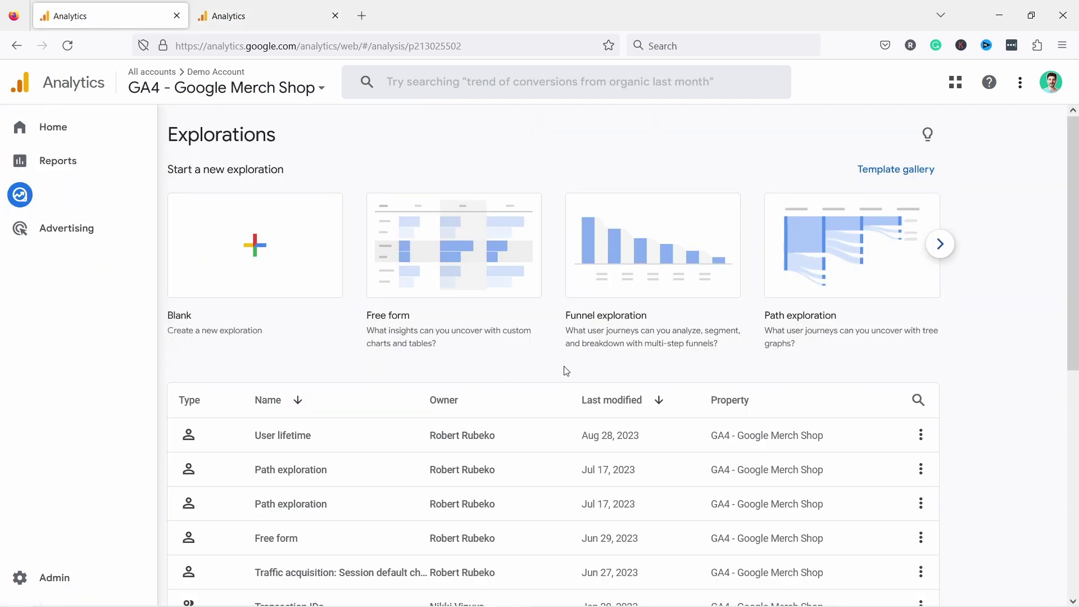
click(940, 243)
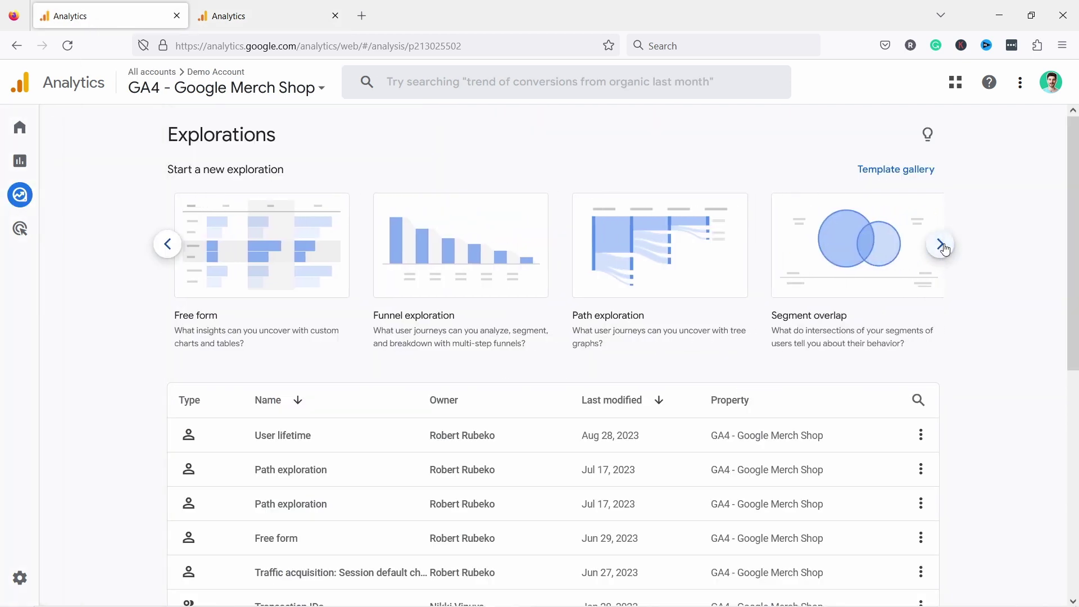
click(943, 245)
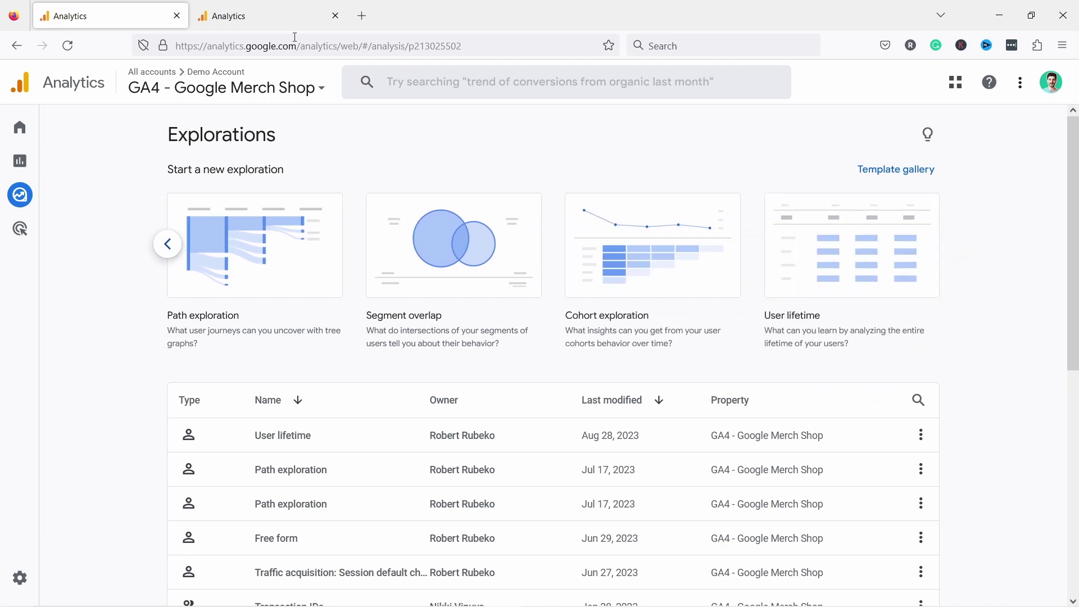
click(276, 23)
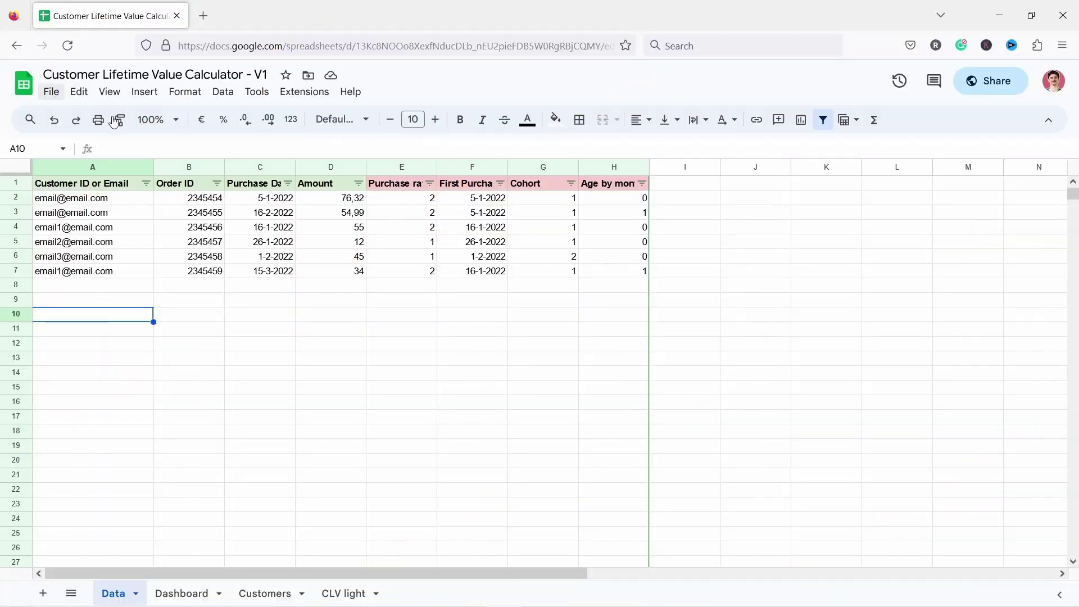
click(52, 96)
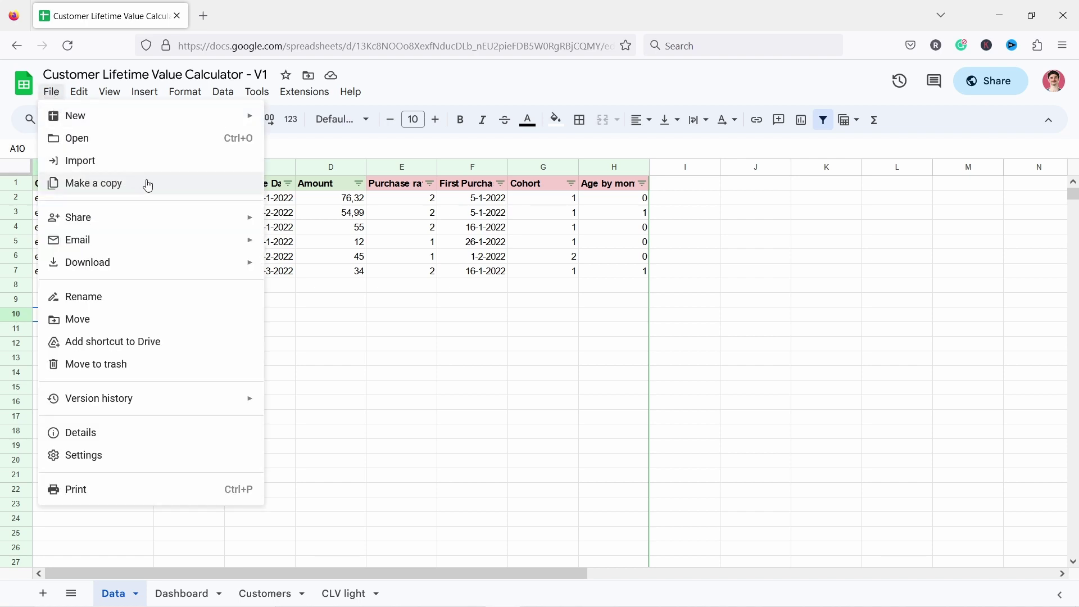
click(359, 365)
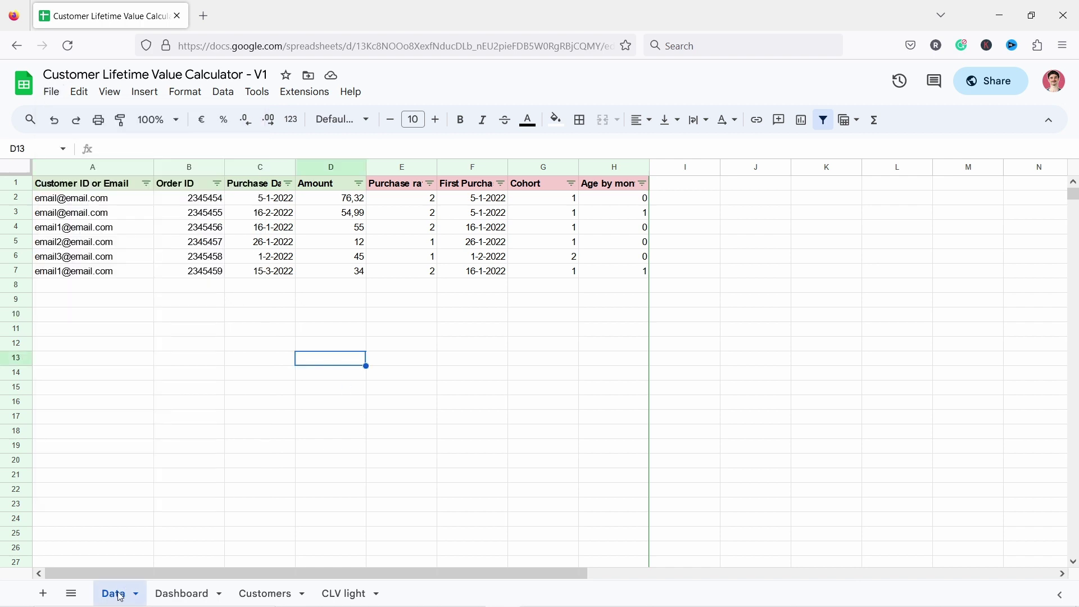
click(113, 356)
click(98, 199)
drag(188, 211, 356, 272)
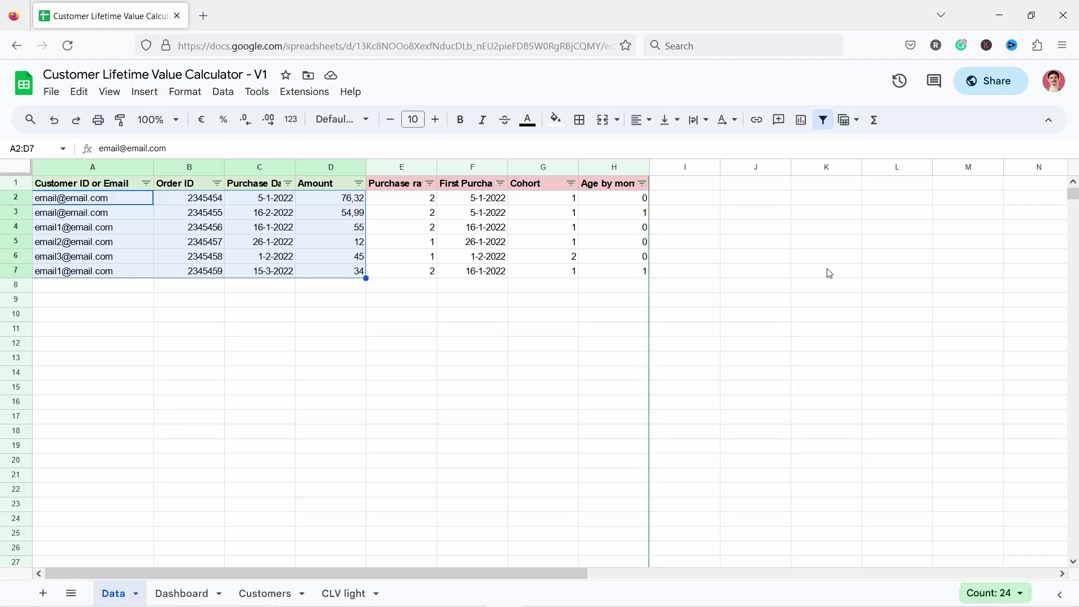
drag(1073, 196, 1073, 549)
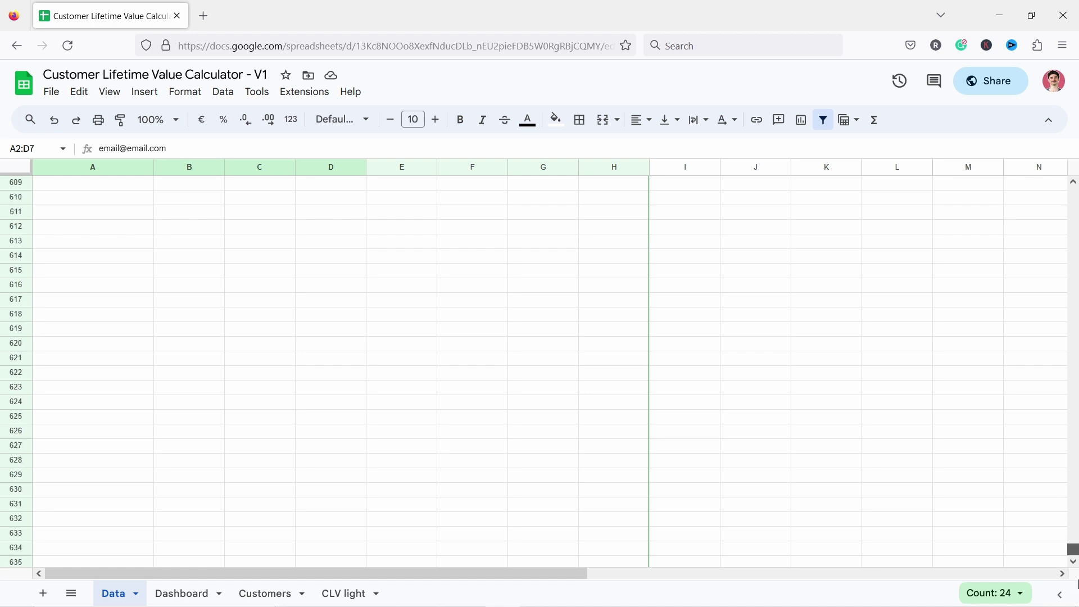
click(326, 492)
click(332, 446)
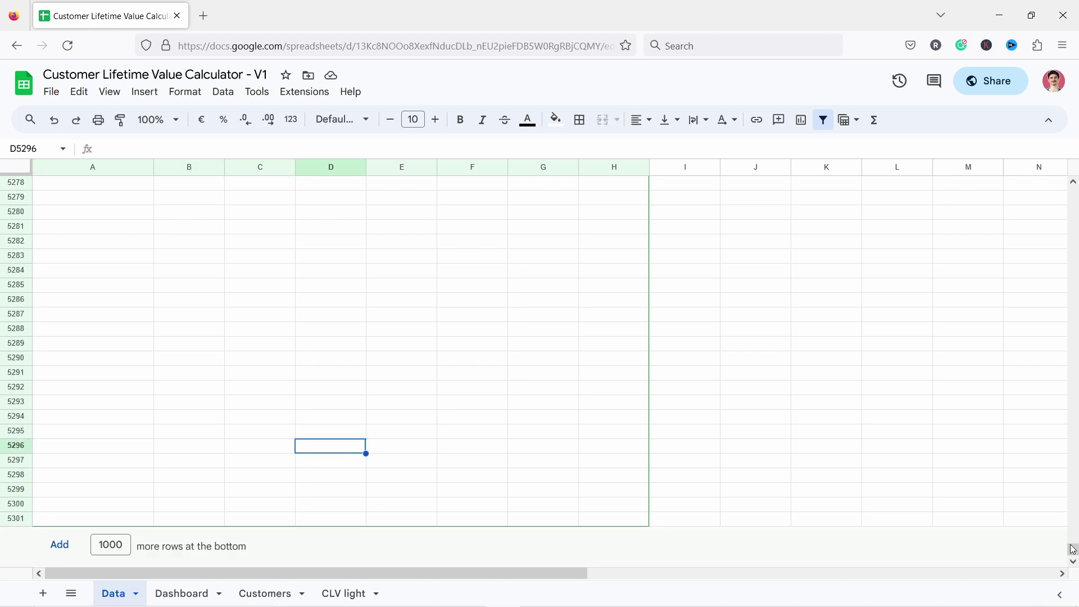
drag(1073, 549, 1073, 194)
click(415, 303)
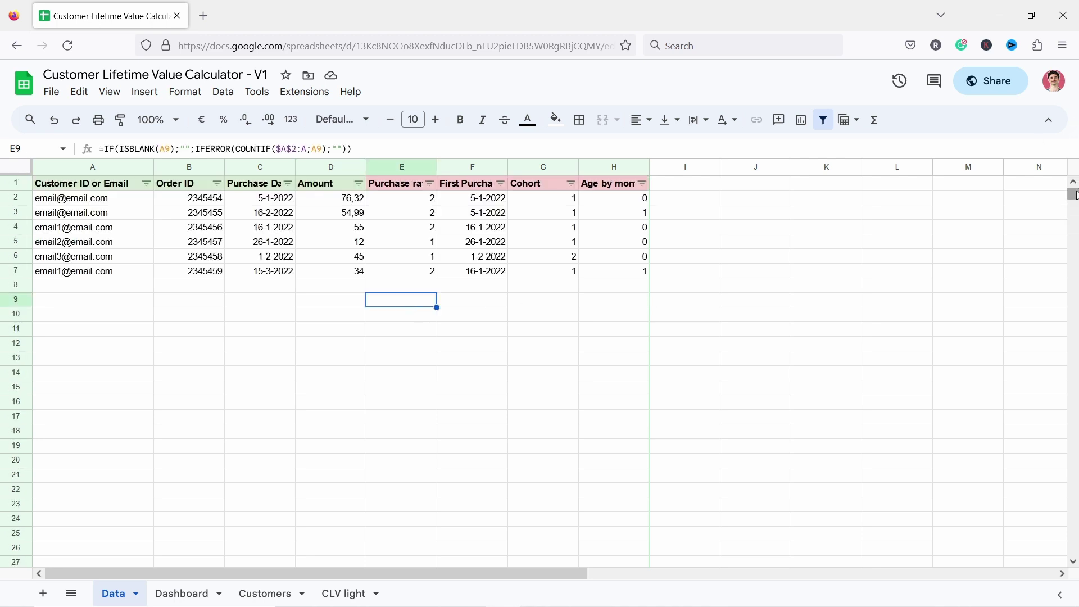
drag(1074, 194, 1073, 549)
click(458, 521)
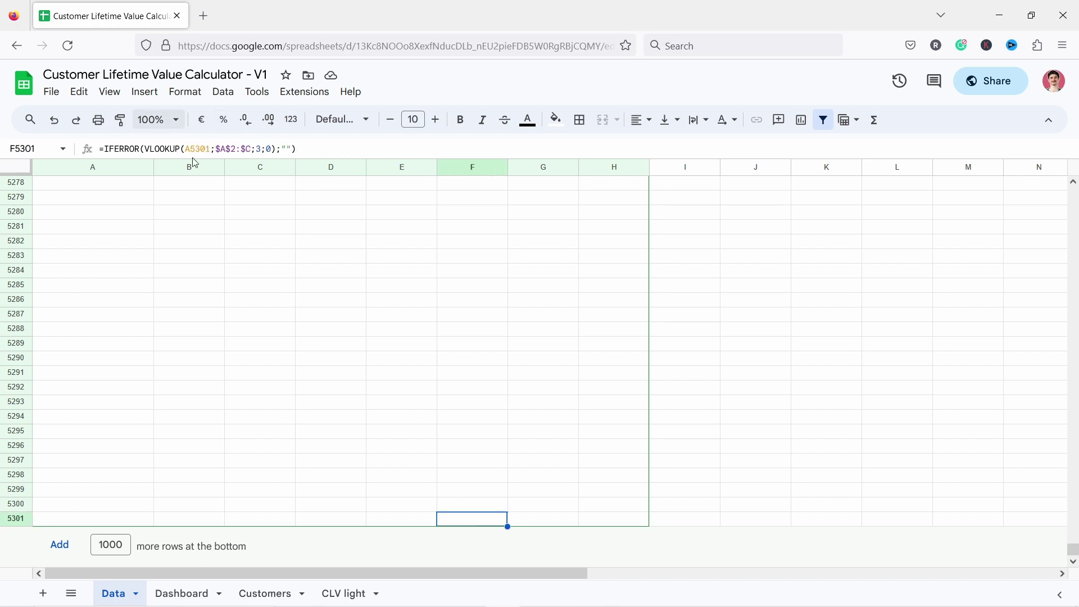
scroll(373, 383, up, 20)
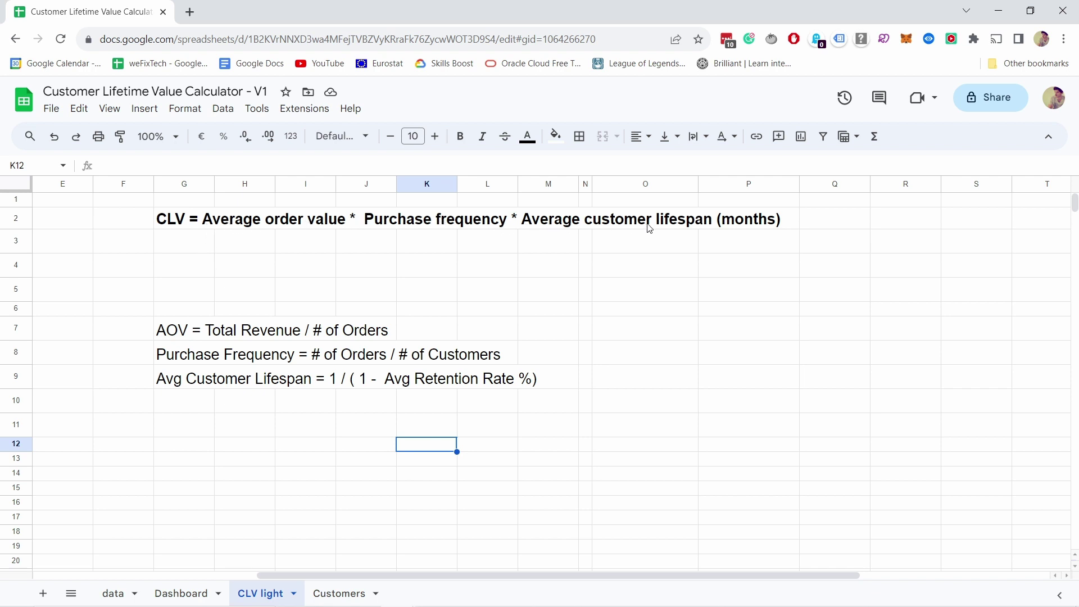
Replace 'months' with 'Years' in the CLV formula heading in G2
click(732, 222)
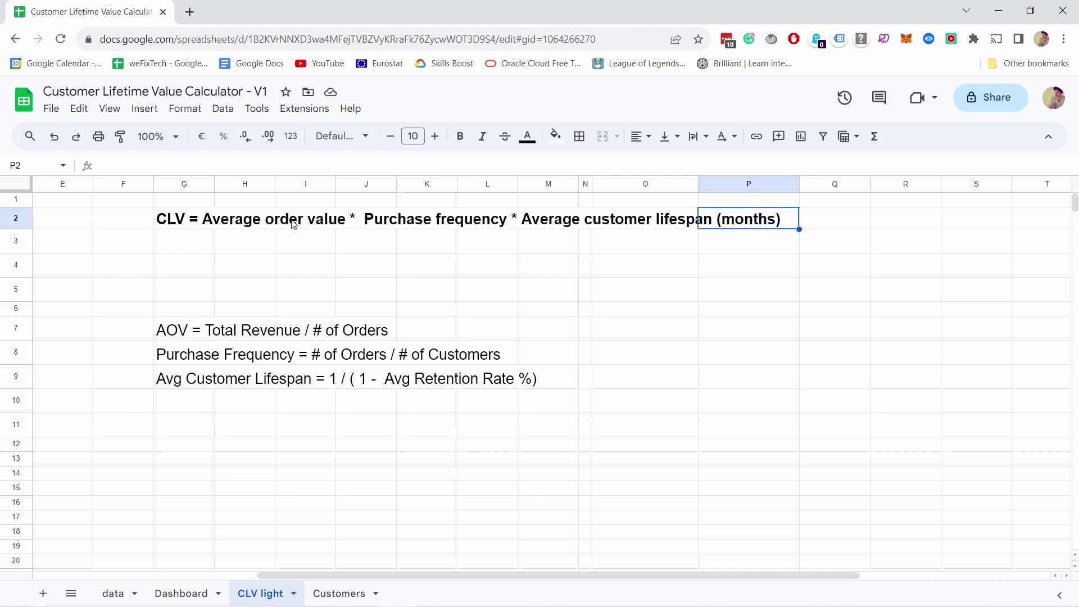
double_click(174, 219)
double_click(724, 216)
text(Years)
key(Return)
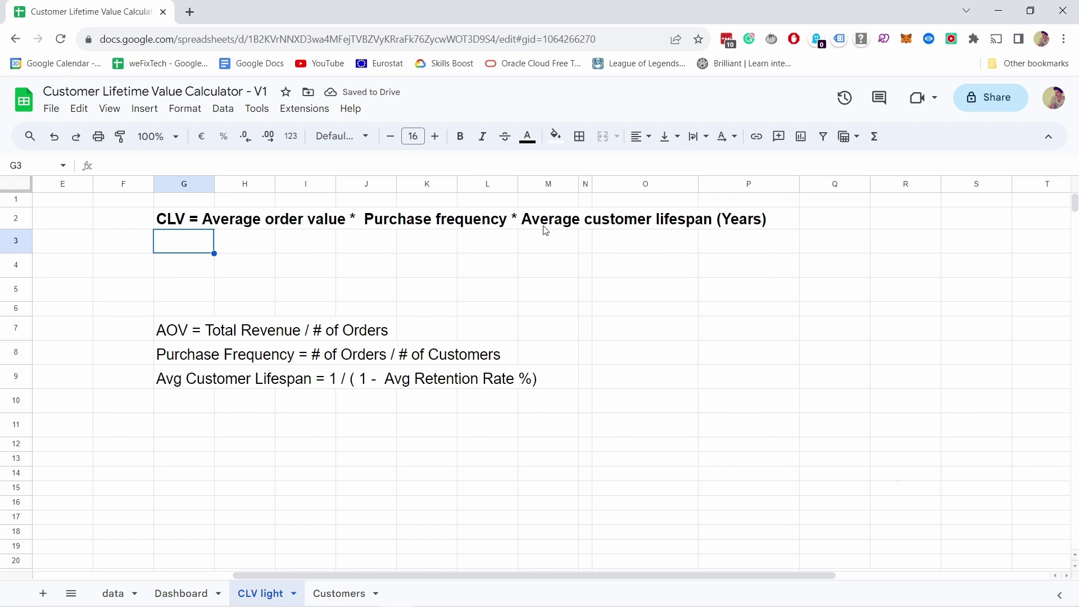
click(178, 329)
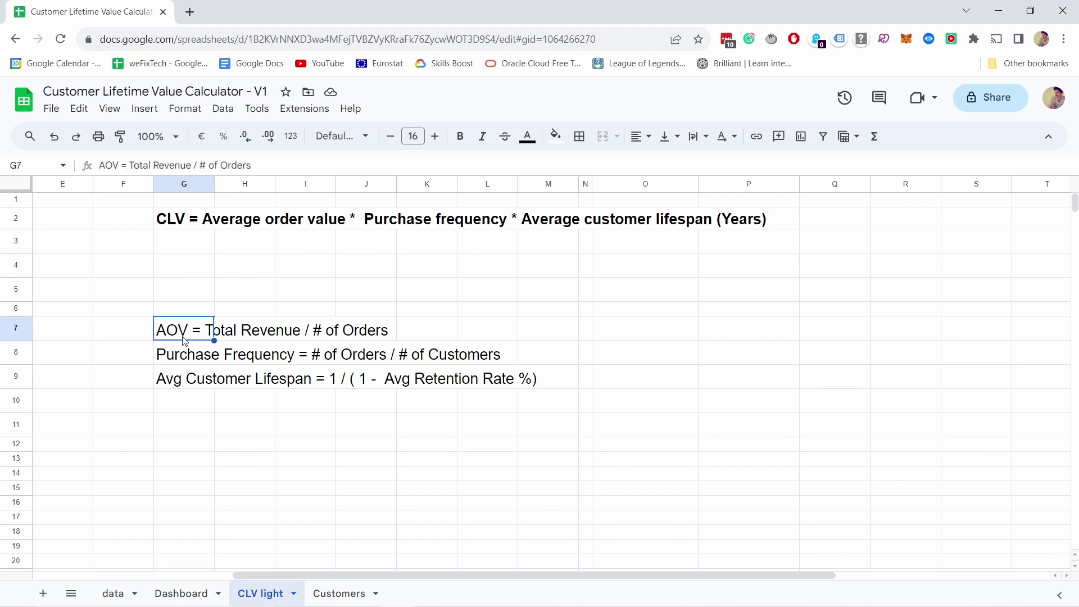
Enter =D3/D4 in D7 so AOV is total revenue divided by orders
drag(321, 568, 109, 562)
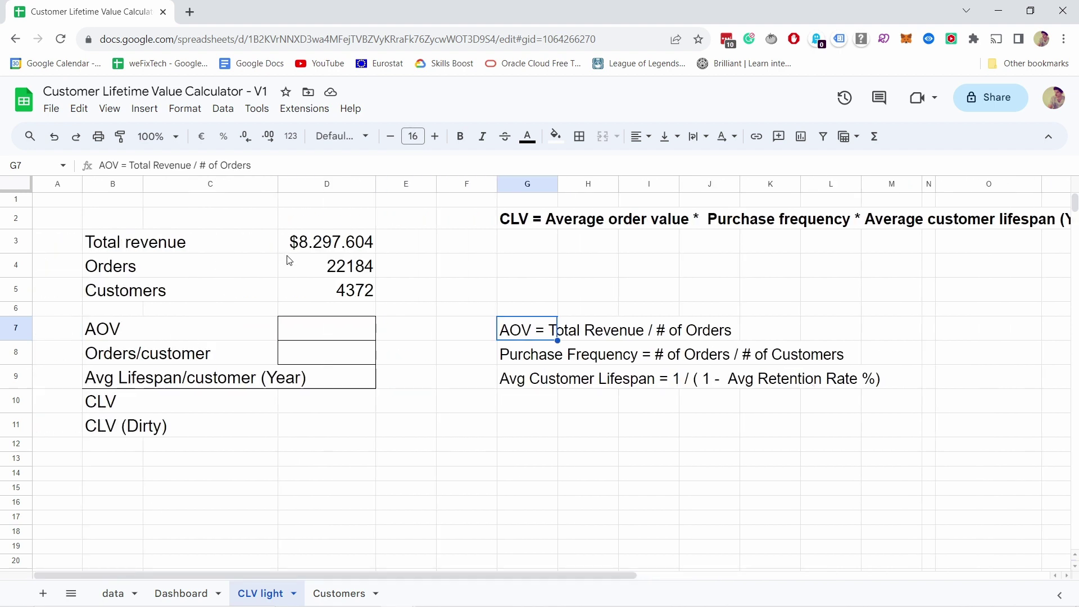
click(134, 249)
click(141, 270)
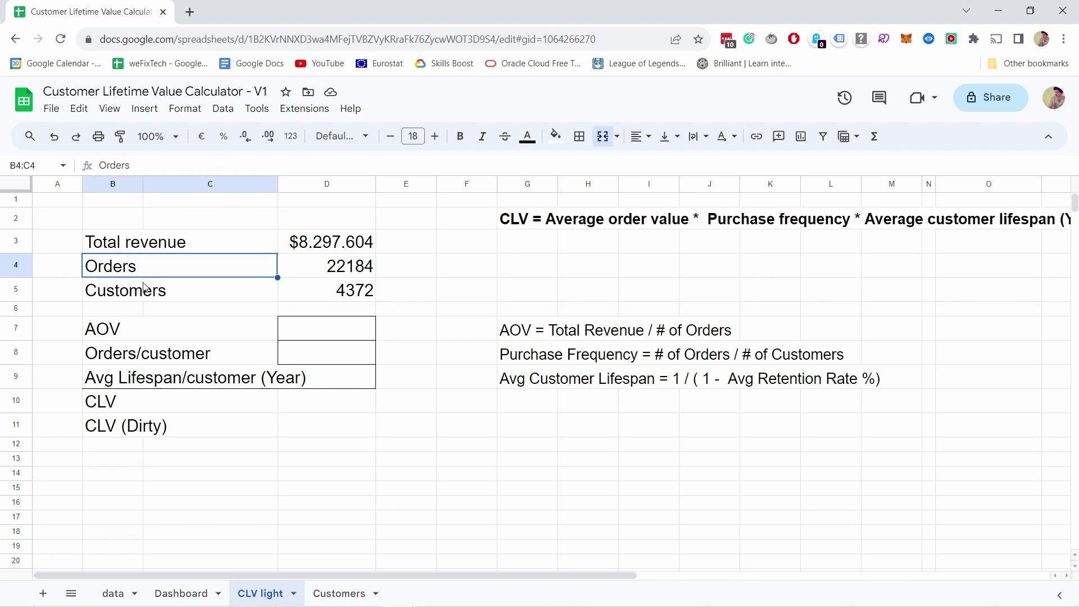
click(145, 295)
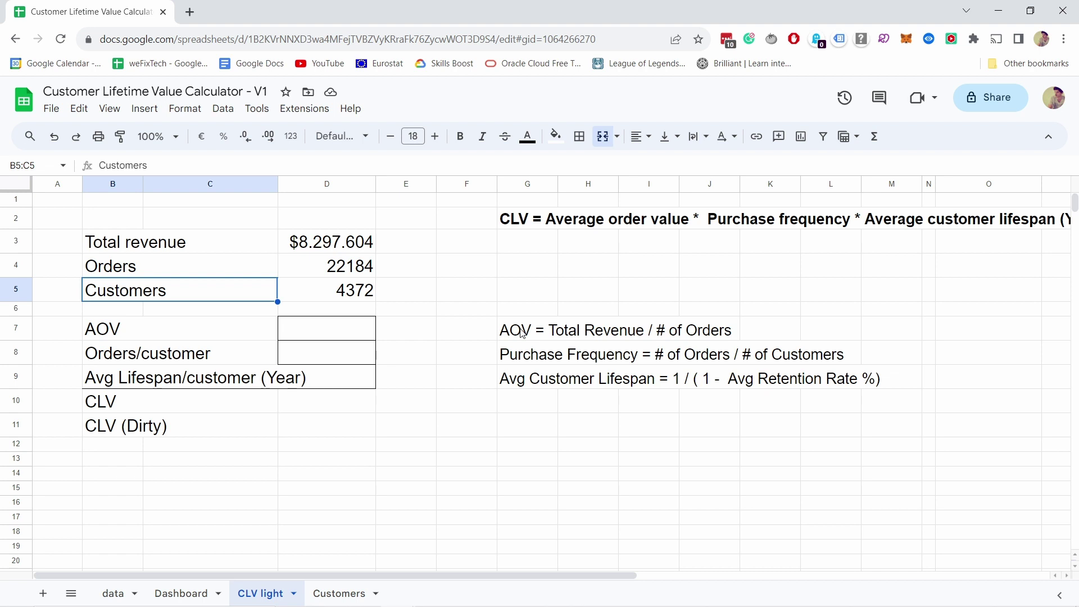
click(522, 334)
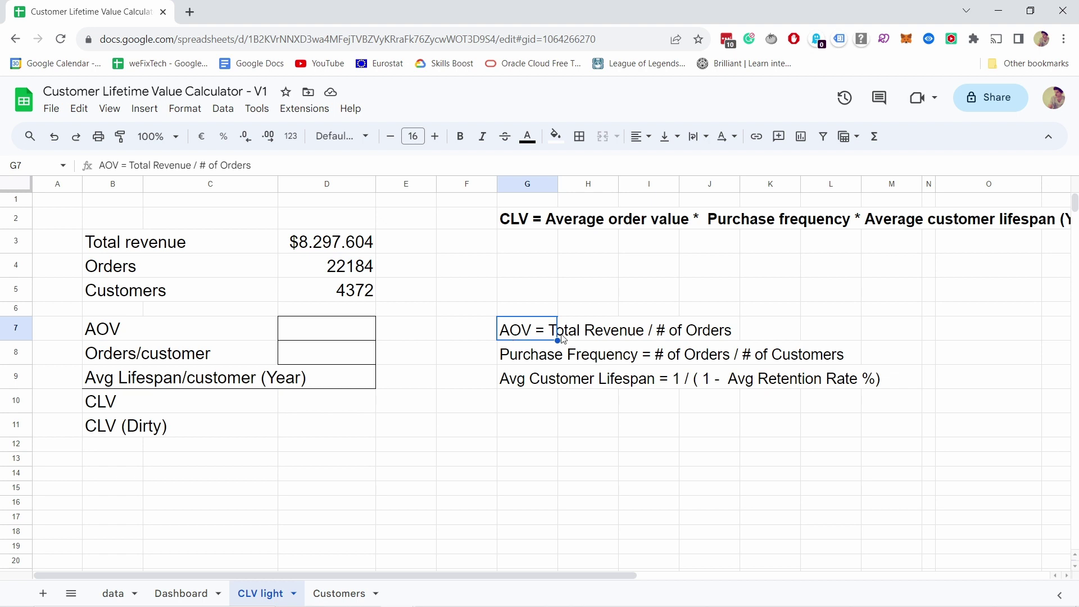
click(327, 330)
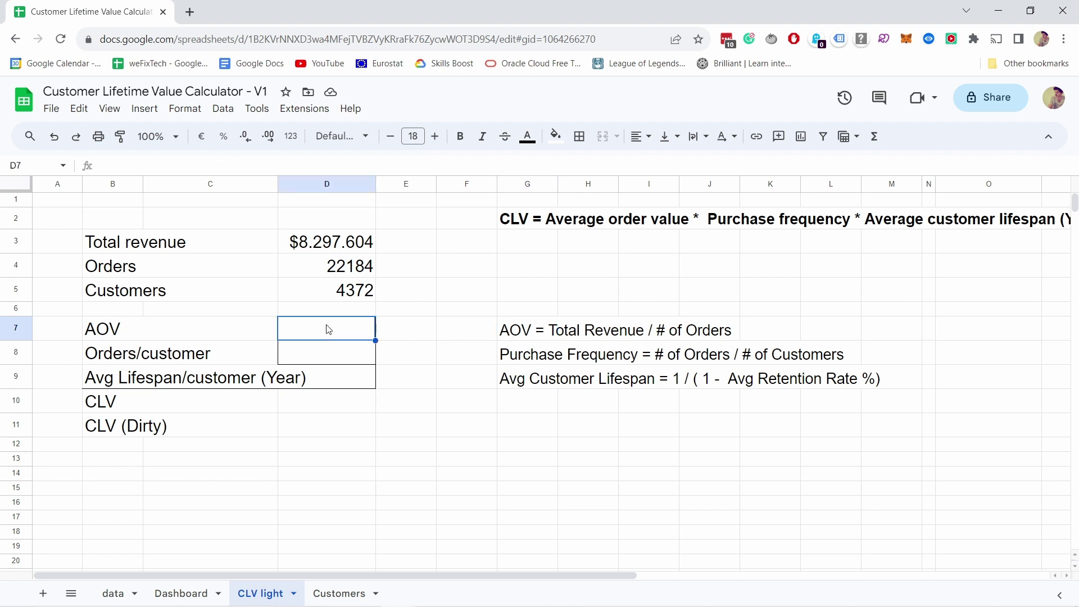
text(=)
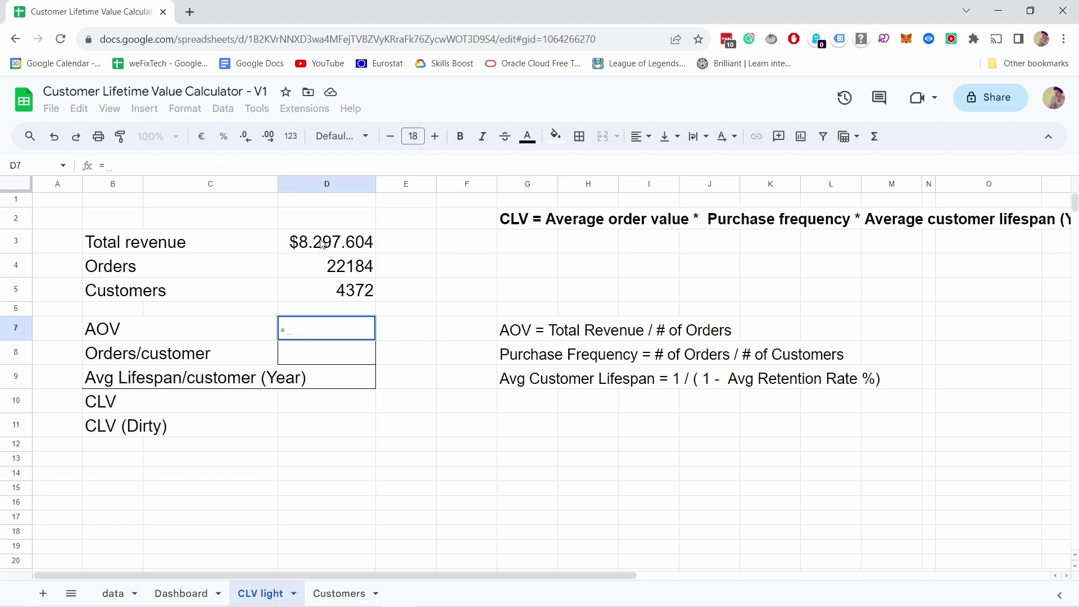
click(322, 243)
text(/)
click(342, 266)
key(Return)
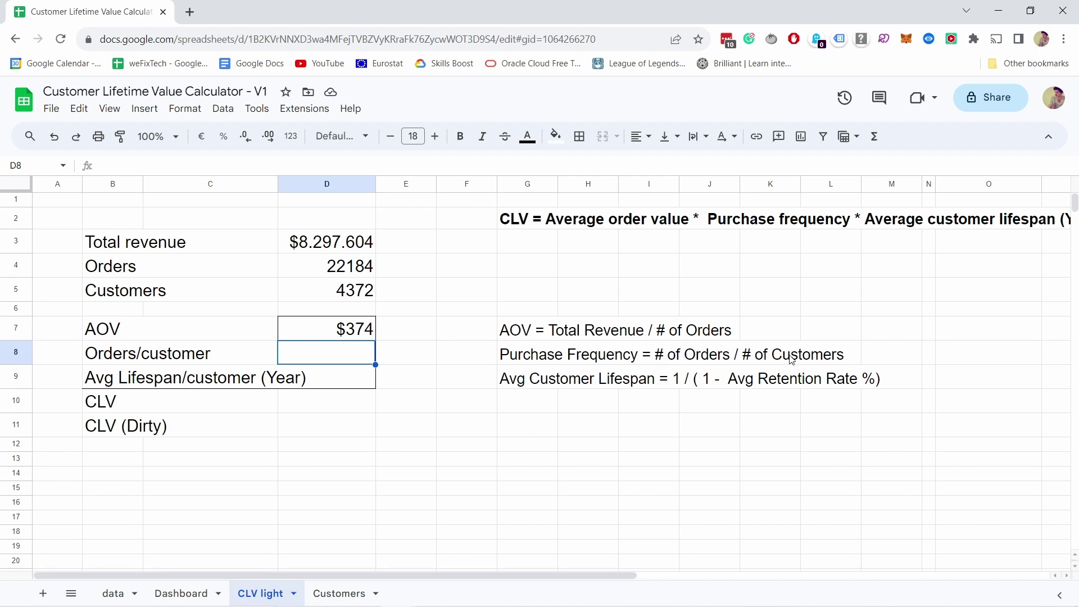
Enter =D4/D5 in D8 so orders per customer is orders divided by customers
text(=)
click(333, 267)
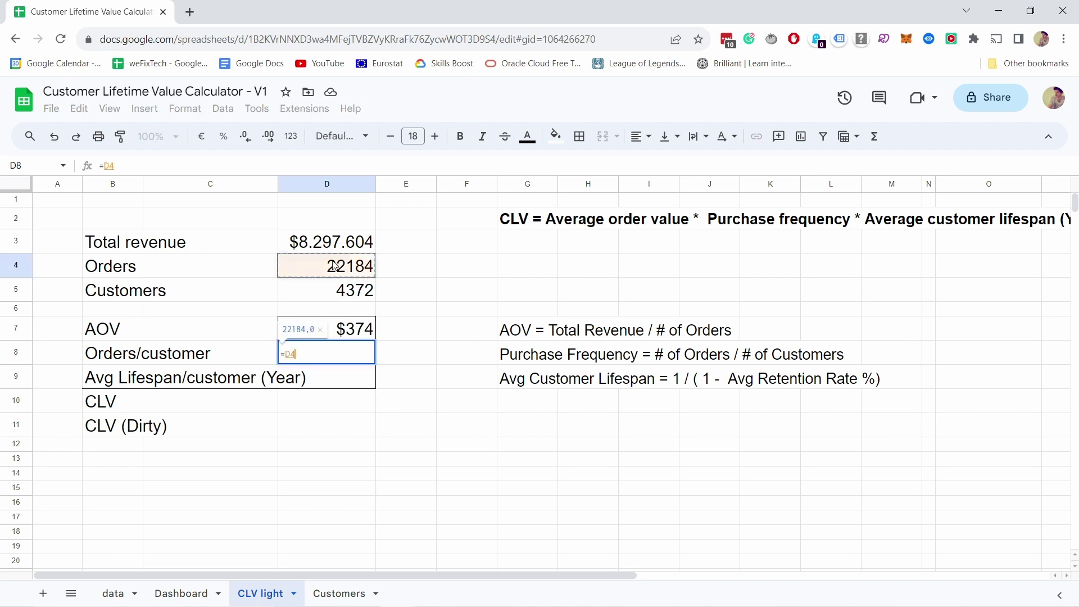
text(/)
click(341, 292)
key(Return)
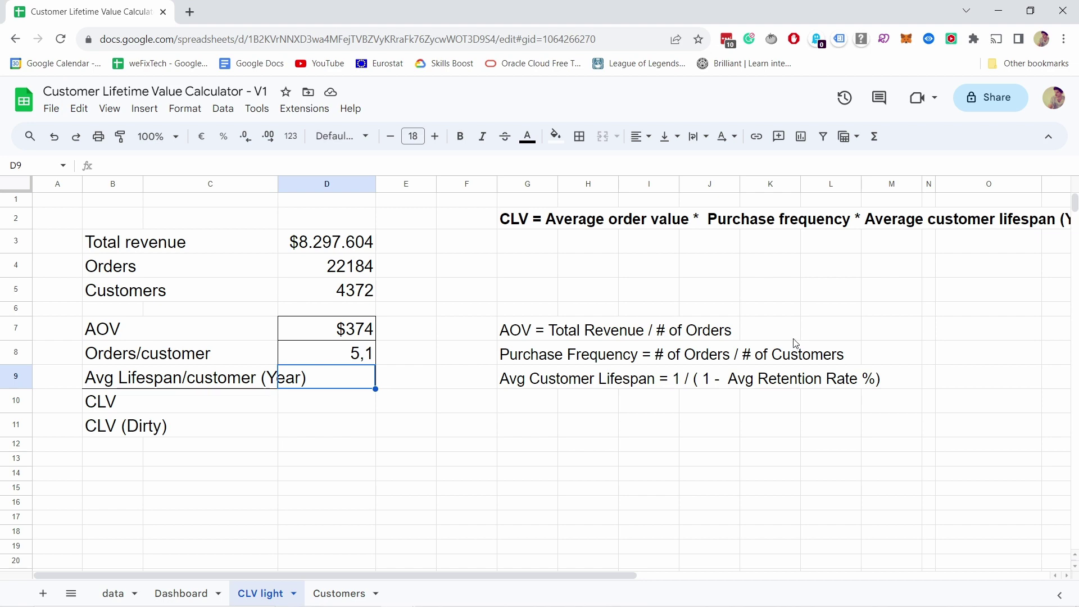
Switch to the Dashboard sheet to read the 21% average retention rate
click(181, 593)
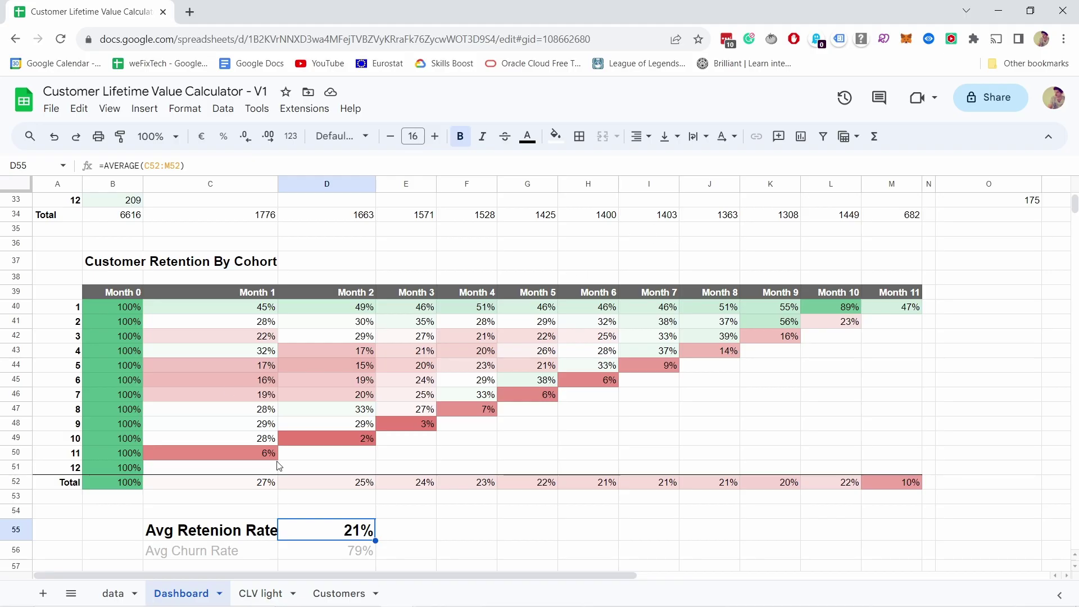
Enter =1/(1-Dashboard!$D$55) in D9 for an average lifespan of 1,27 years
click(268, 595)
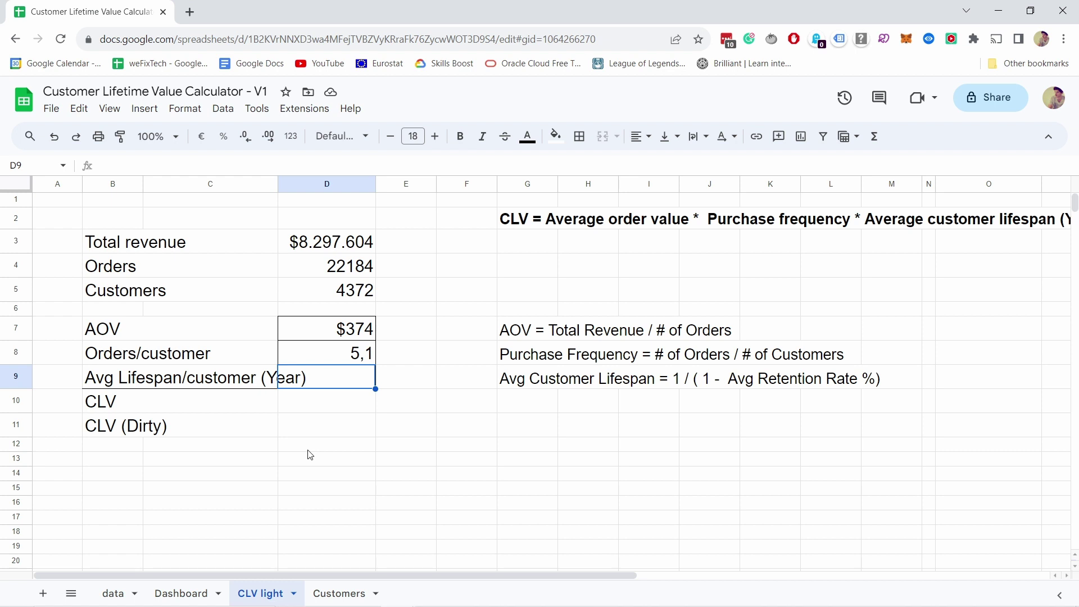
double_click(318, 380)
text(=1/(1-Dashboard!$D$55))
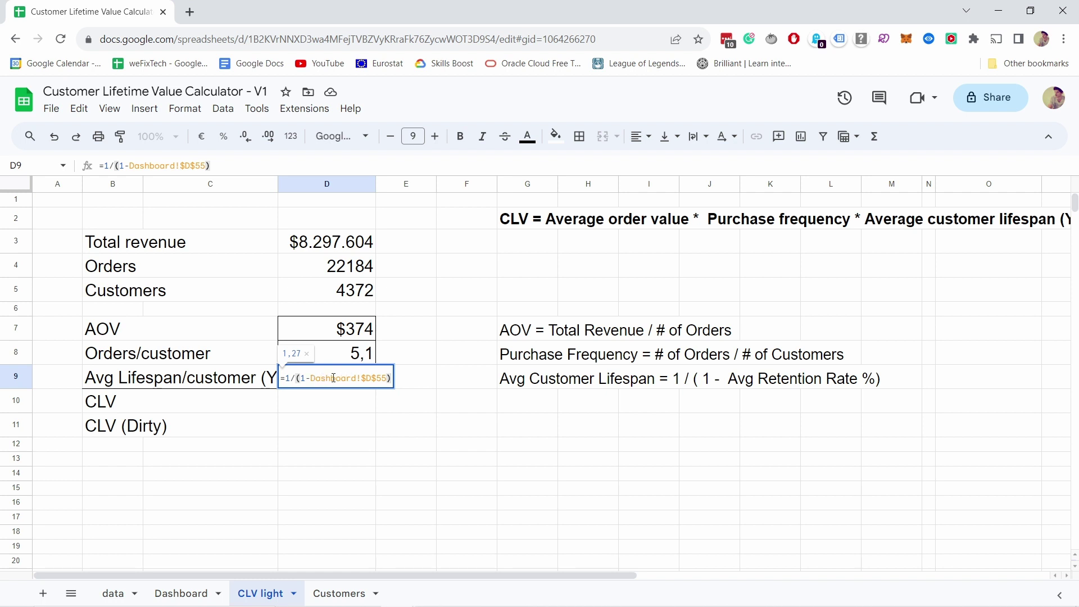
key(Return)
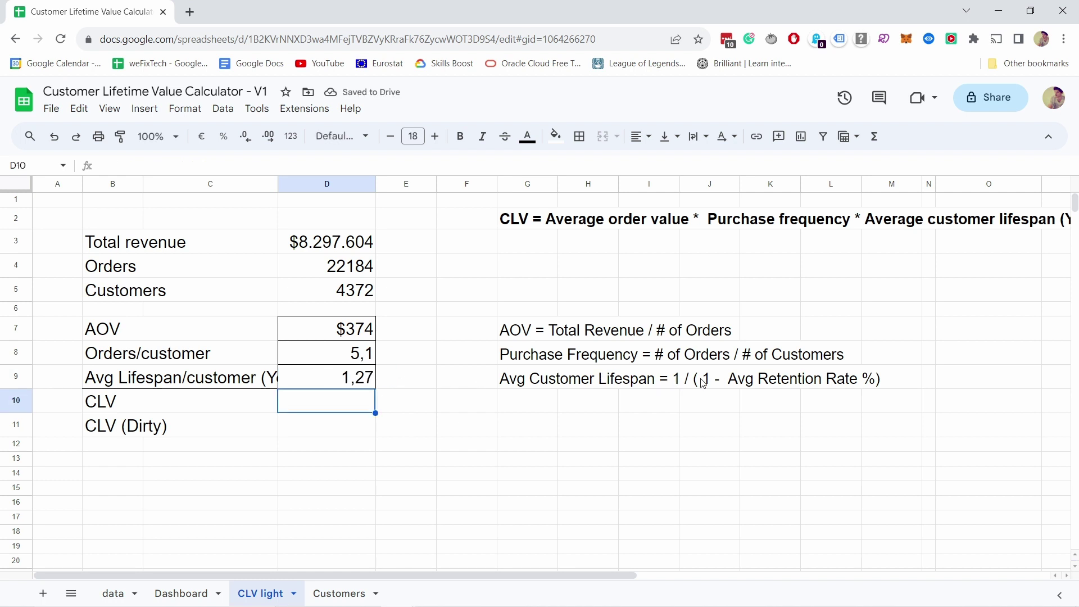
click(306, 375)
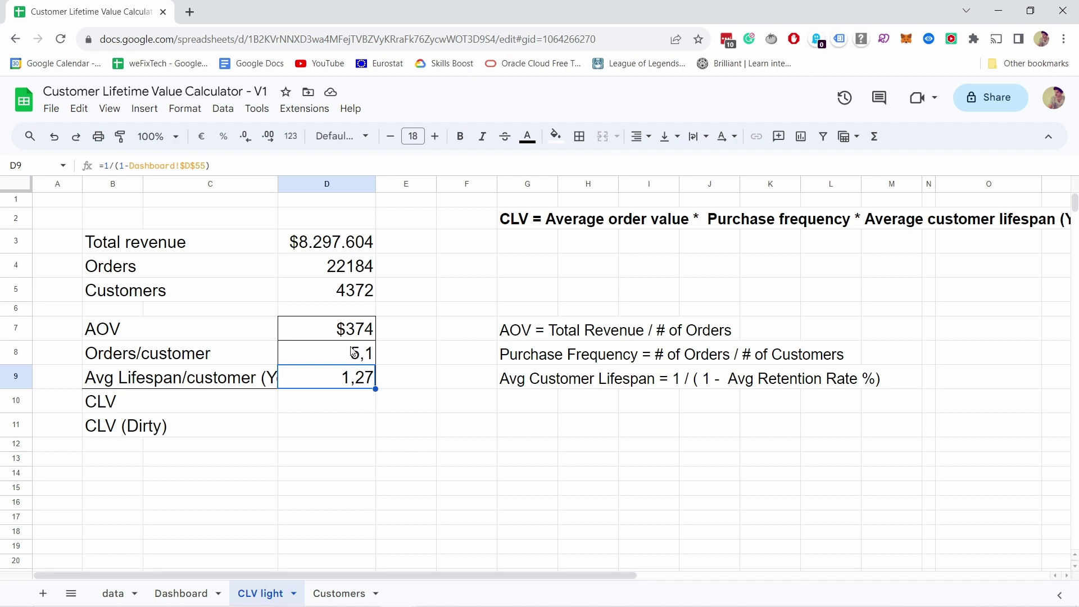
Enter =D7*D8*D9 in D10 so CLV shows $2.414
drag(350, 336, 349, 378)
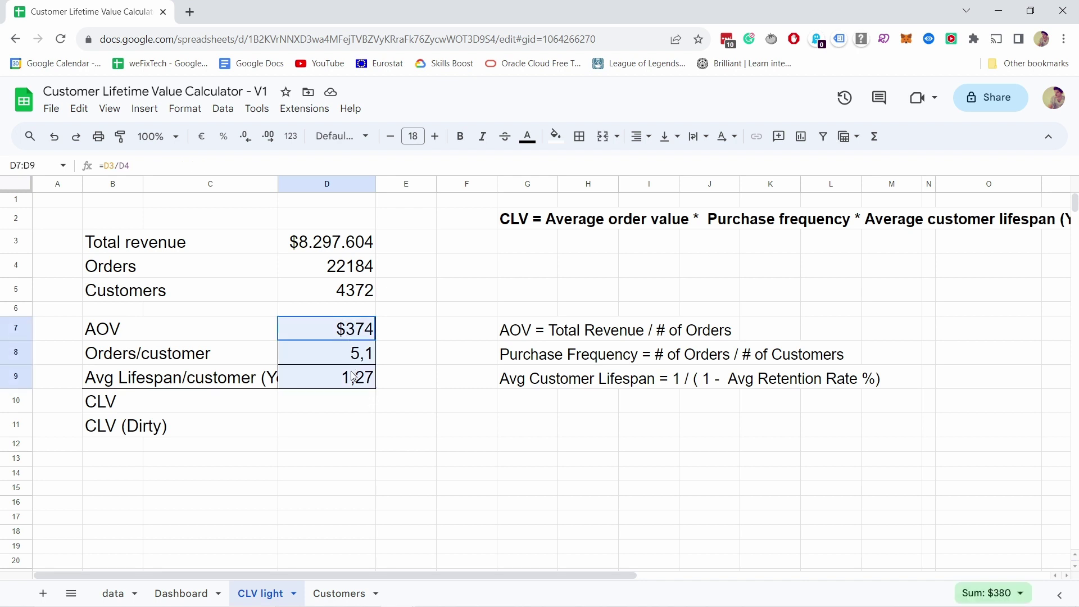
click(331, 409)
text(=)
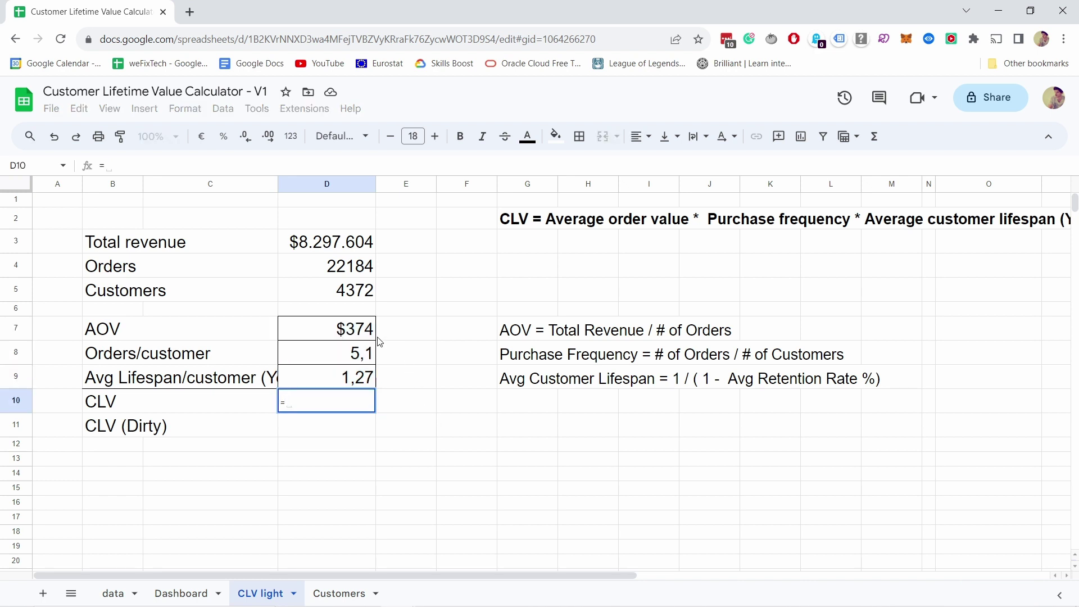
click(348, 331)
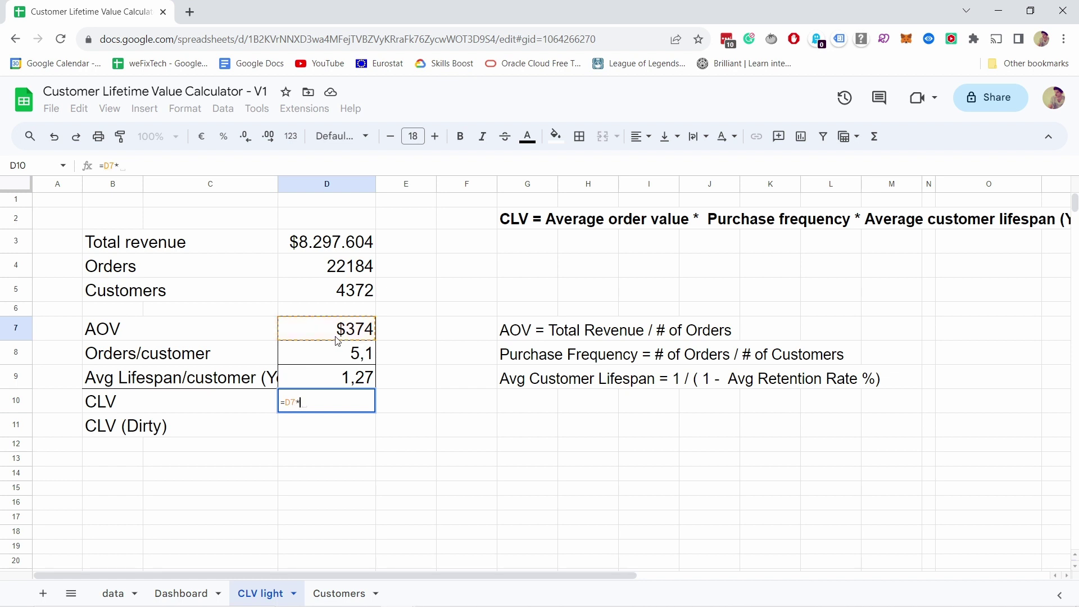
text(*)
click(355, 359)
text(*)
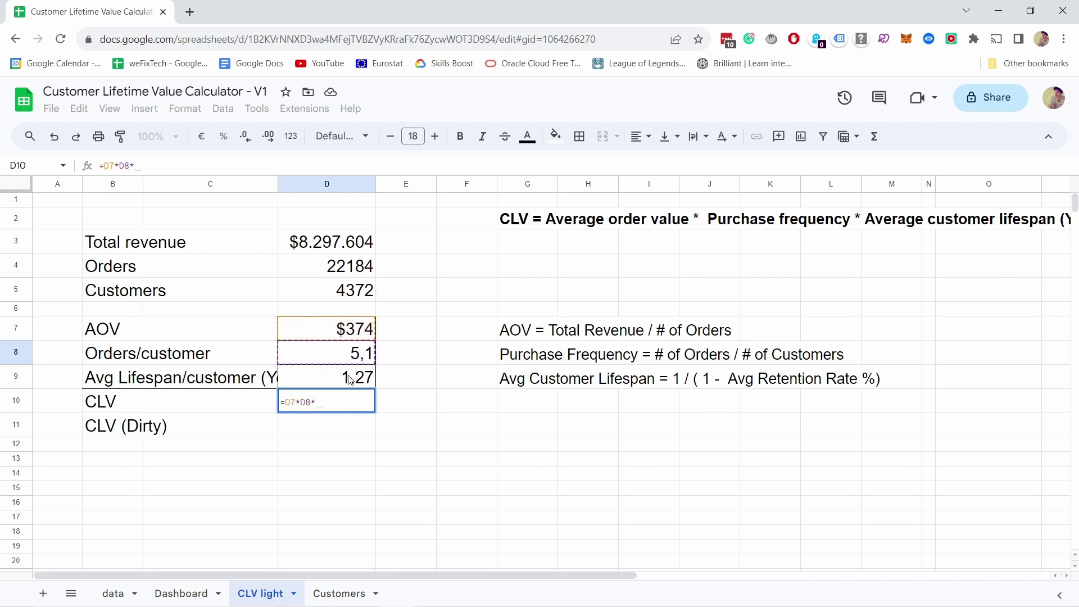
click(353, 377)
key(Return)
click(348, 400)
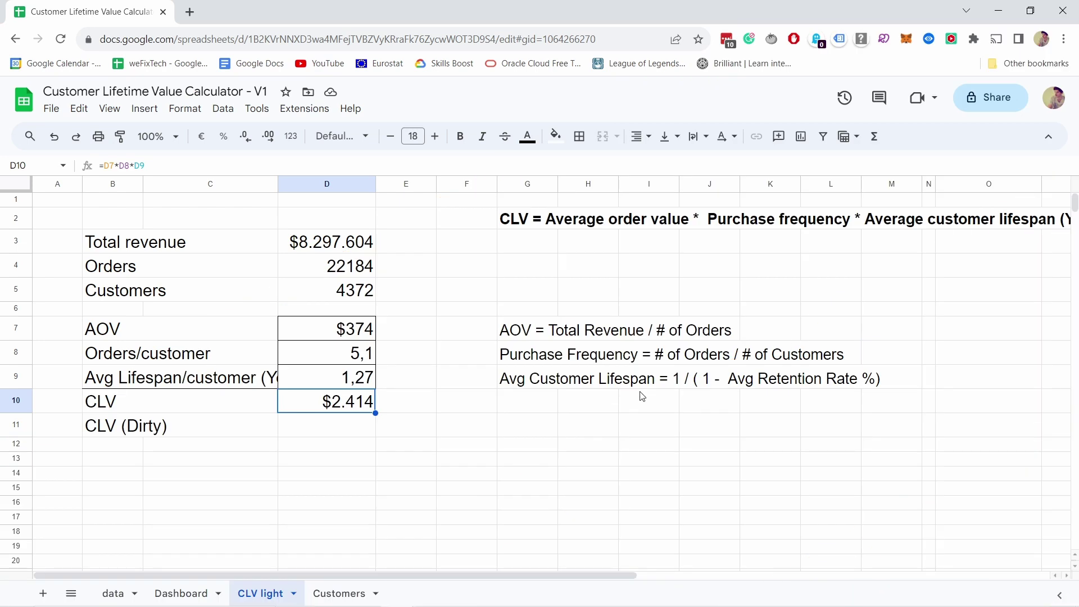
Enter =D3/D5 in D11 for a dirty CLV of $1.898
click(332, 426)
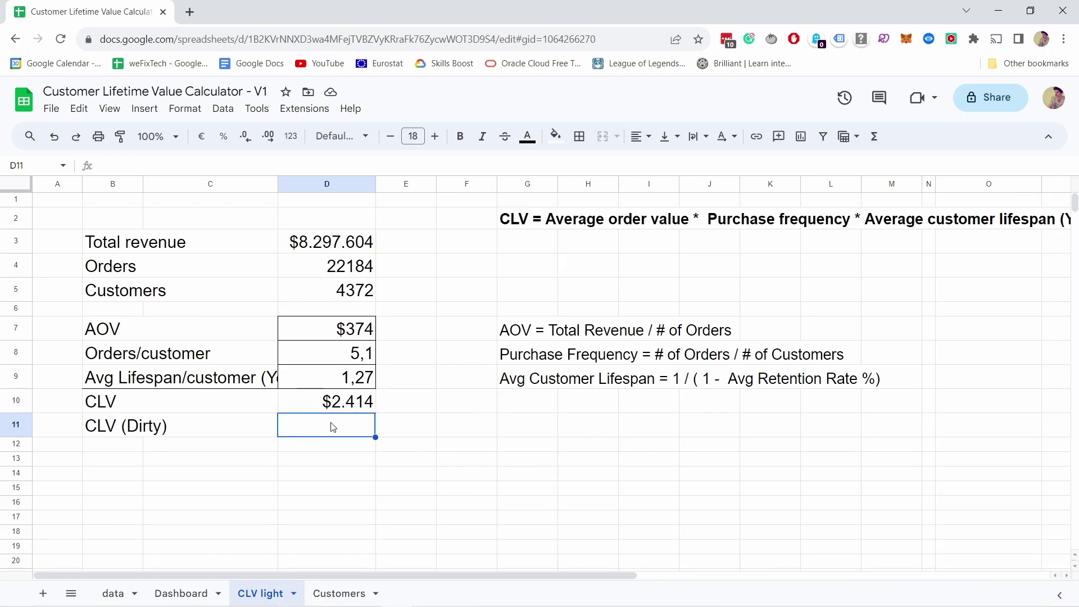
text(=)
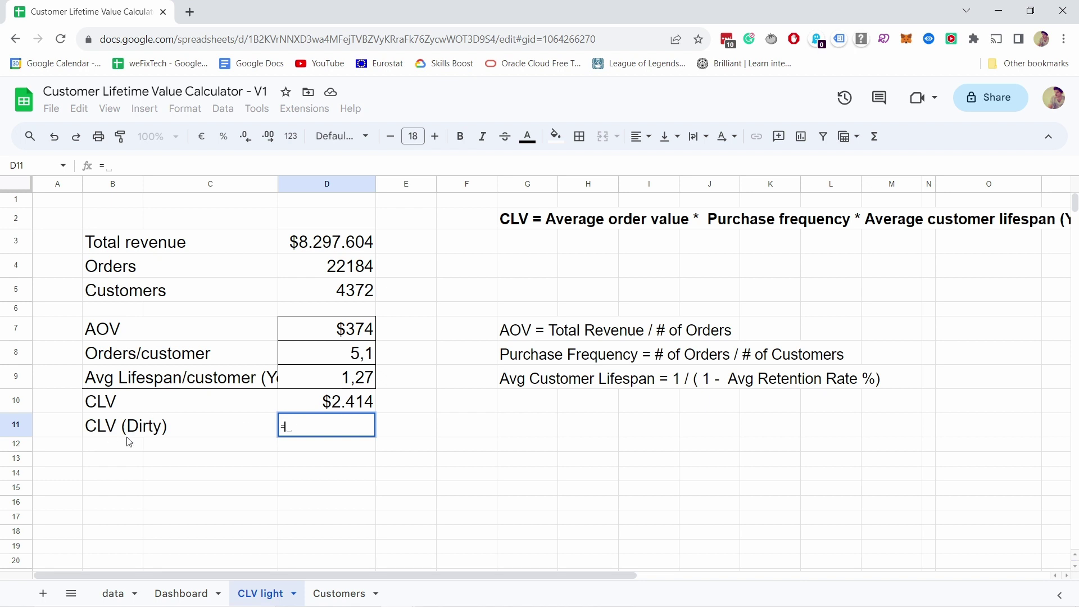
click(318, 249)
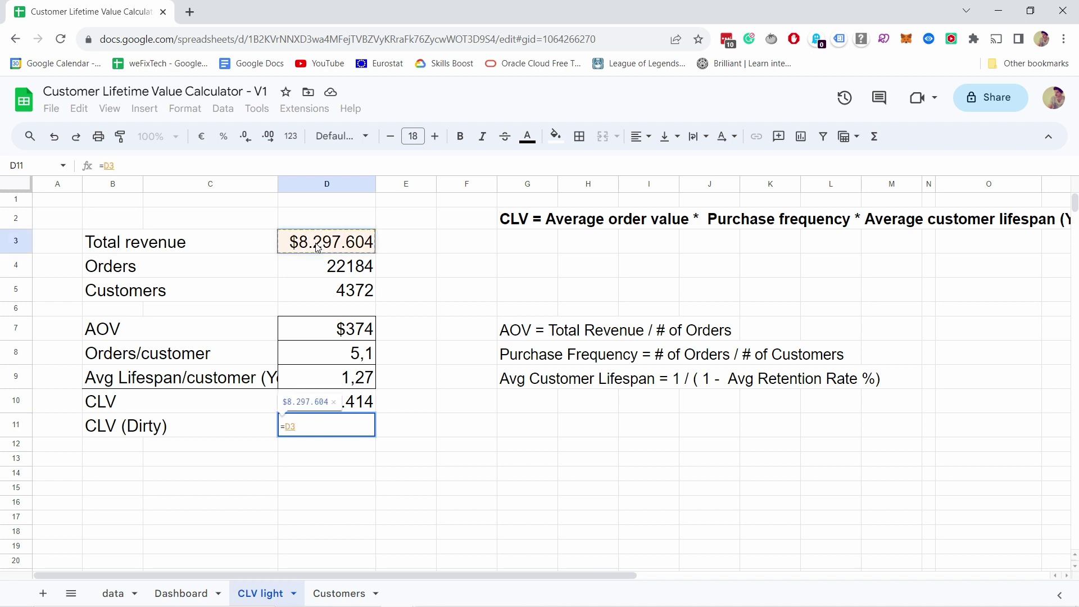
text(/)
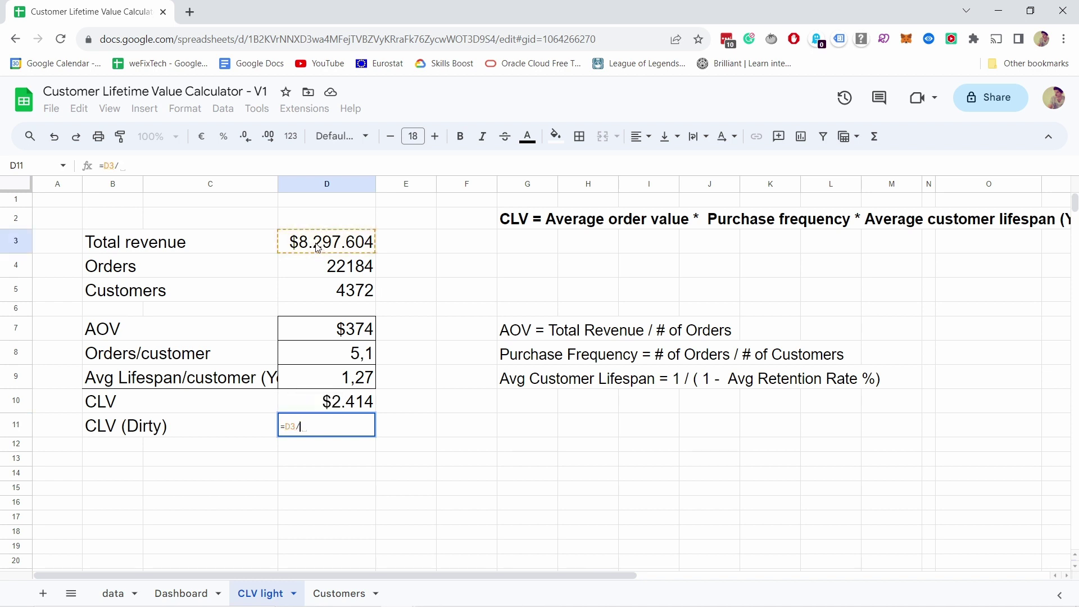
click(330, 290)
key(Return)
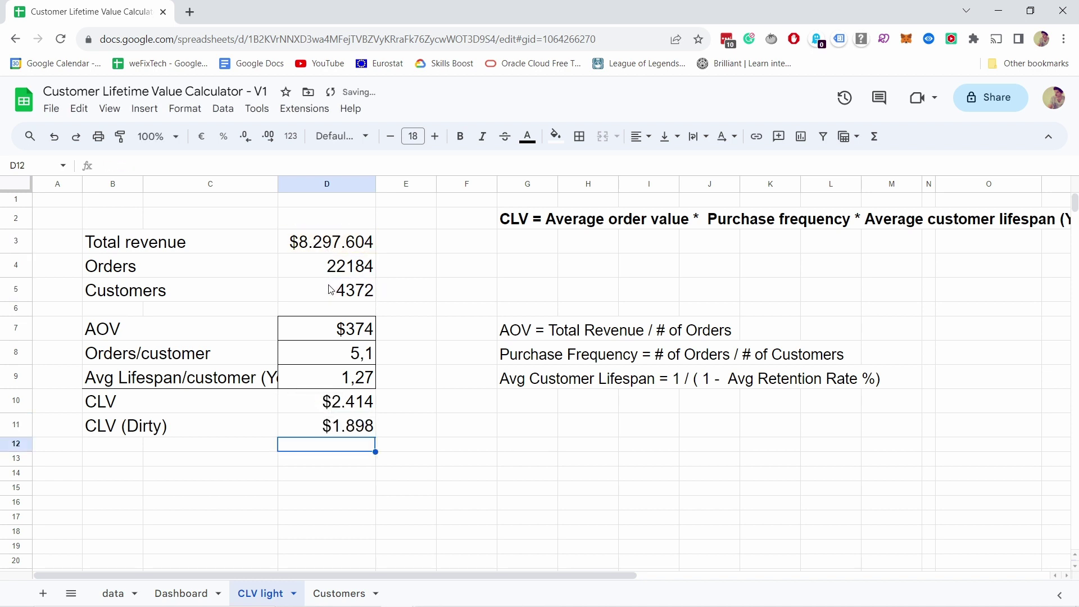
click(368, 428)
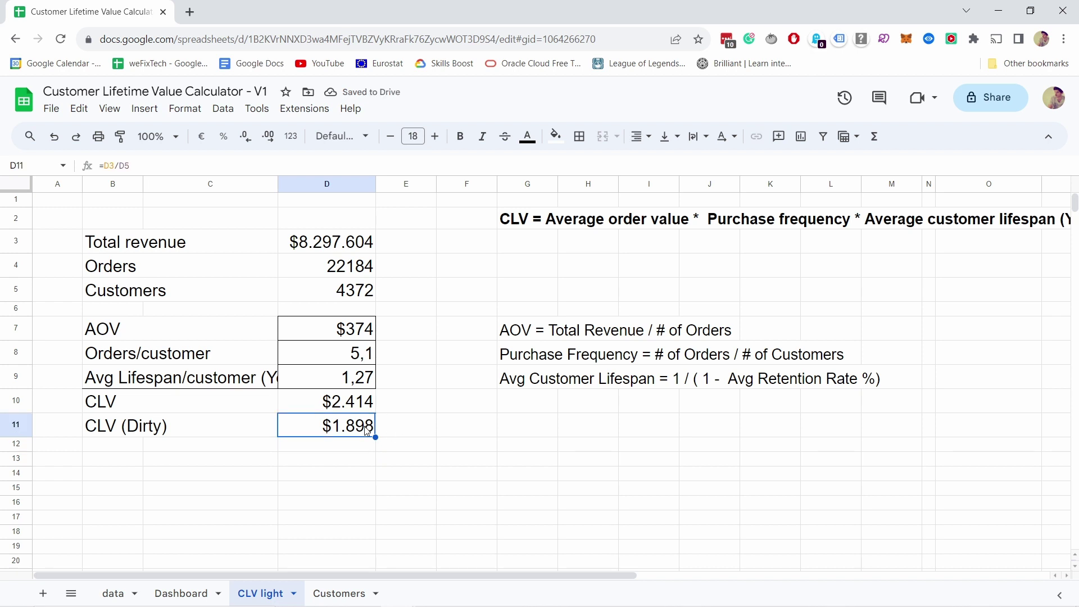